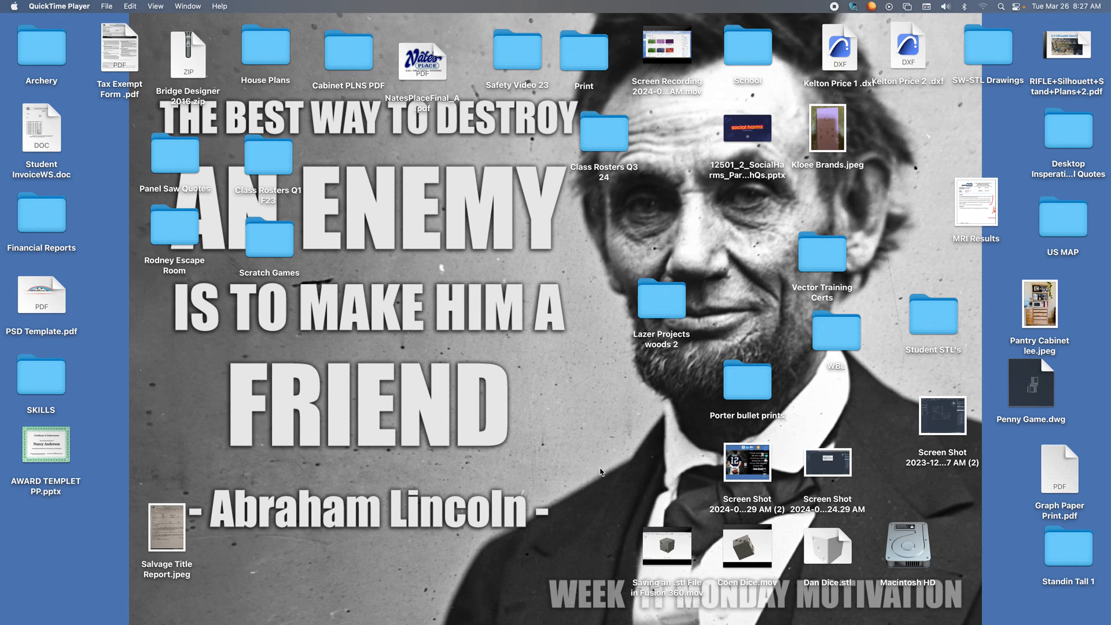
Move Dan Dice.stl to the free desktop spot just below the SW-STL Drawings folder.
left_click_drag(817, 557, 500, 264)
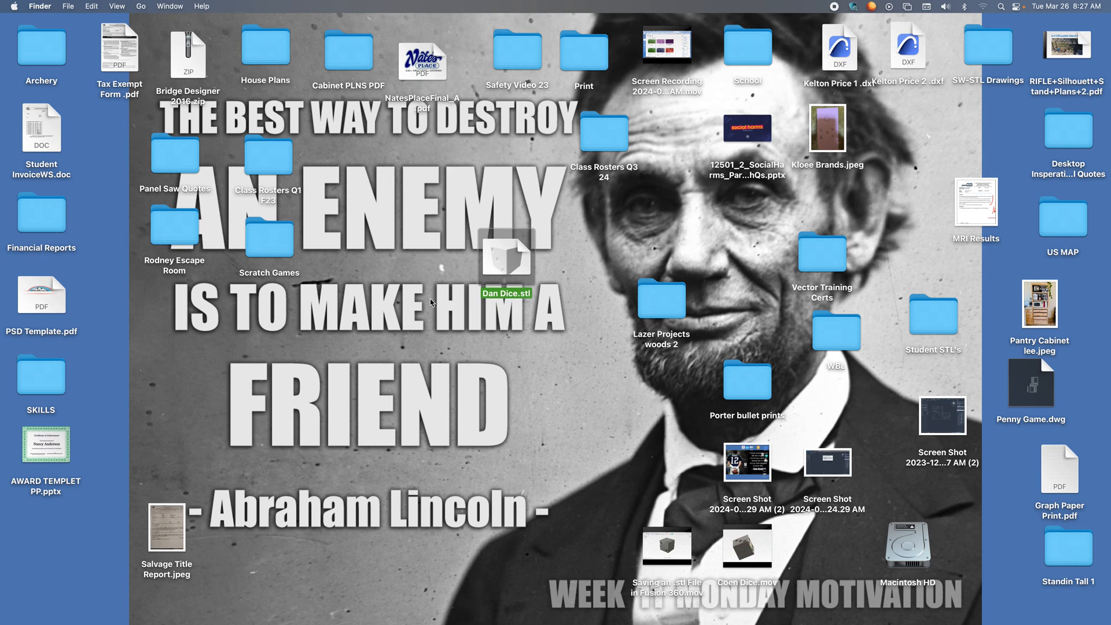
left_click_drag(503, 254, 966, 119)
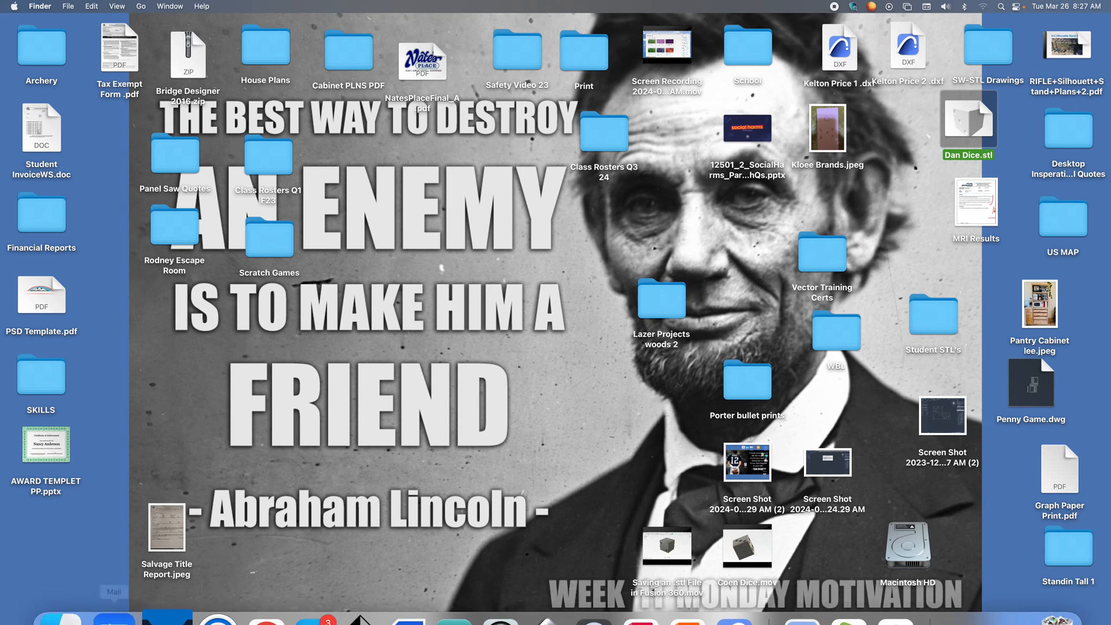
Look at the contents of the Downloads folder in a Finder window and close the window.
mouse_move(98, 609)
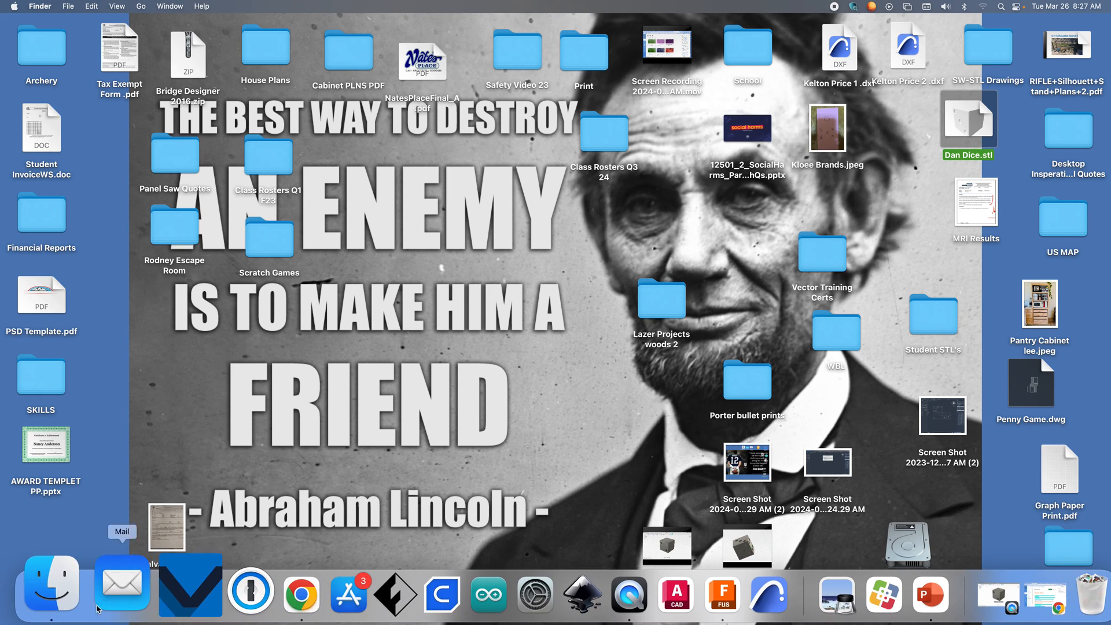
left_click(72, 573)
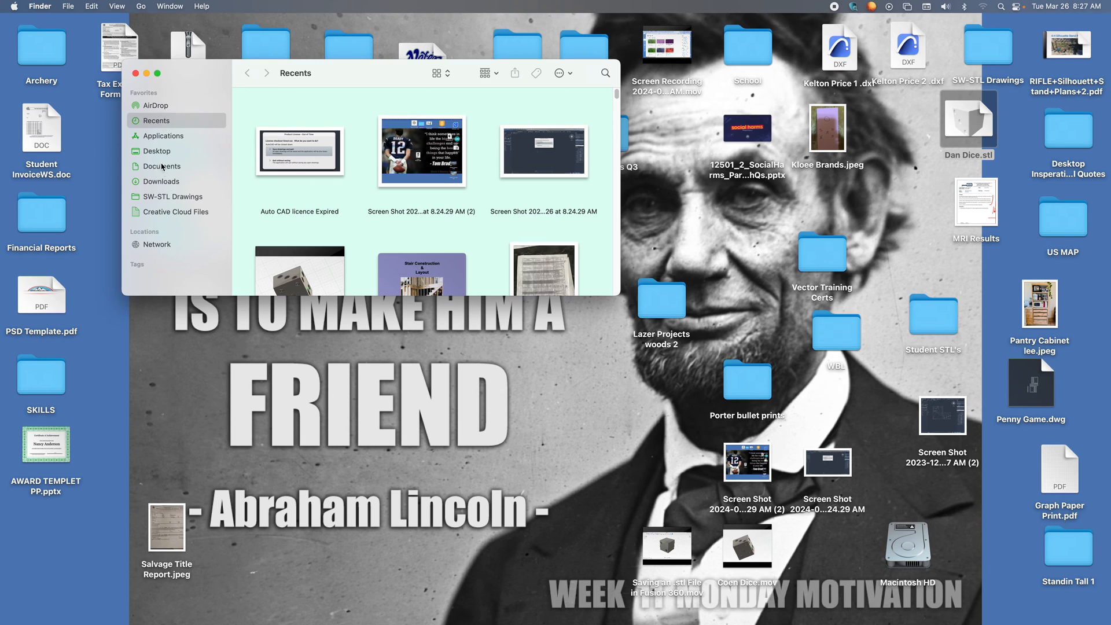
left_click(163, 180)
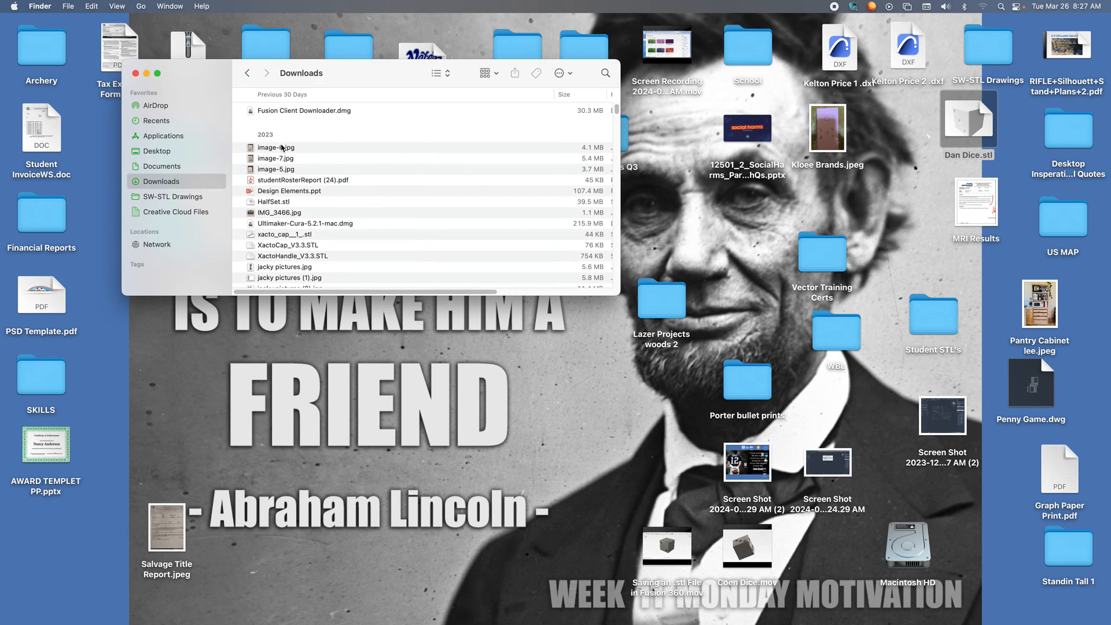
left_click(135, 74)
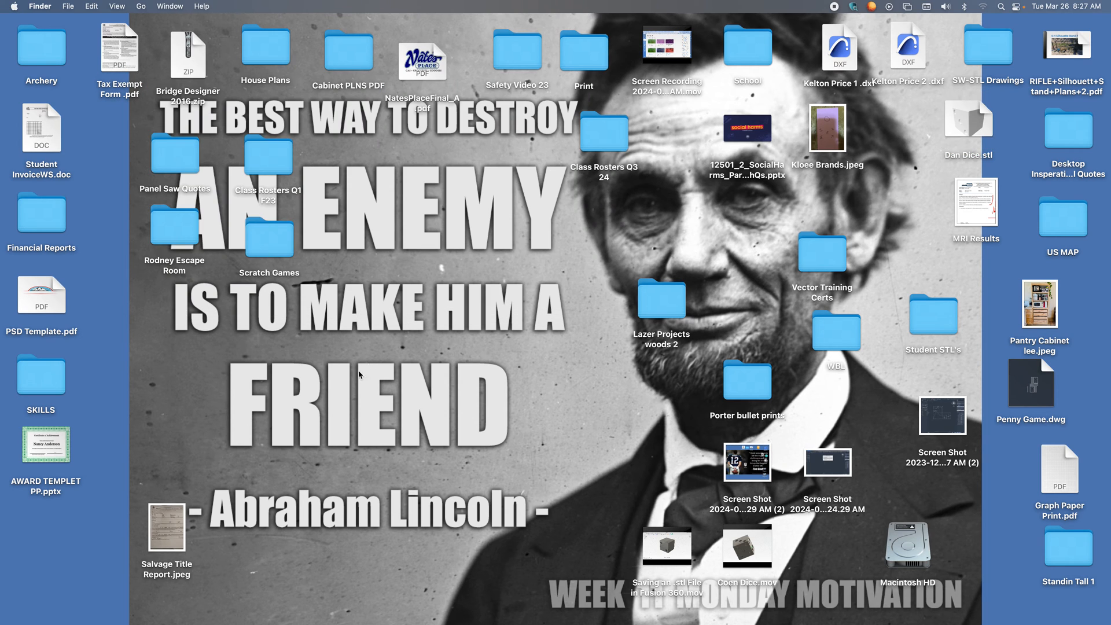
Launch FlashPrint 5 and place its window so that Dan Dice.stl on the desktop stays uncovered.
key("F4")
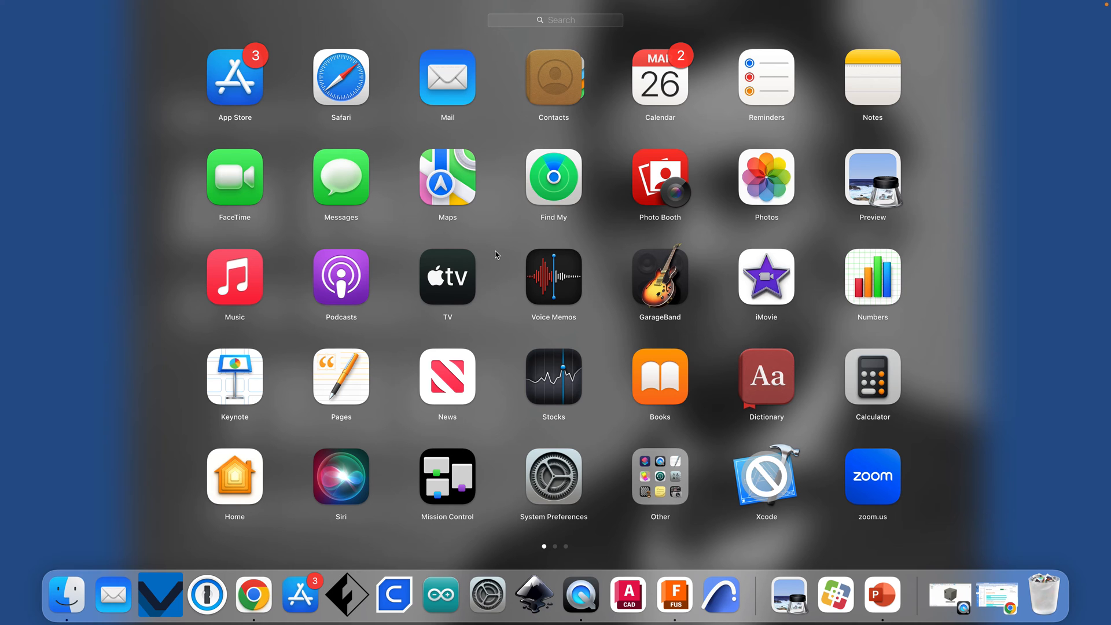
scroll(494, 252, "right", 3)
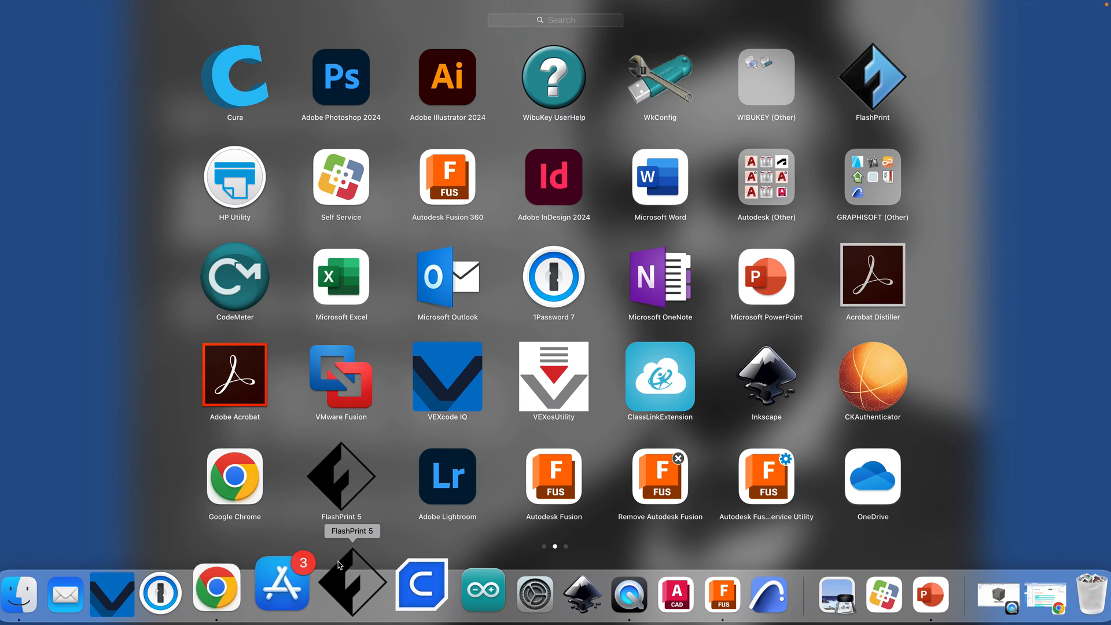
left_click(345, 485)
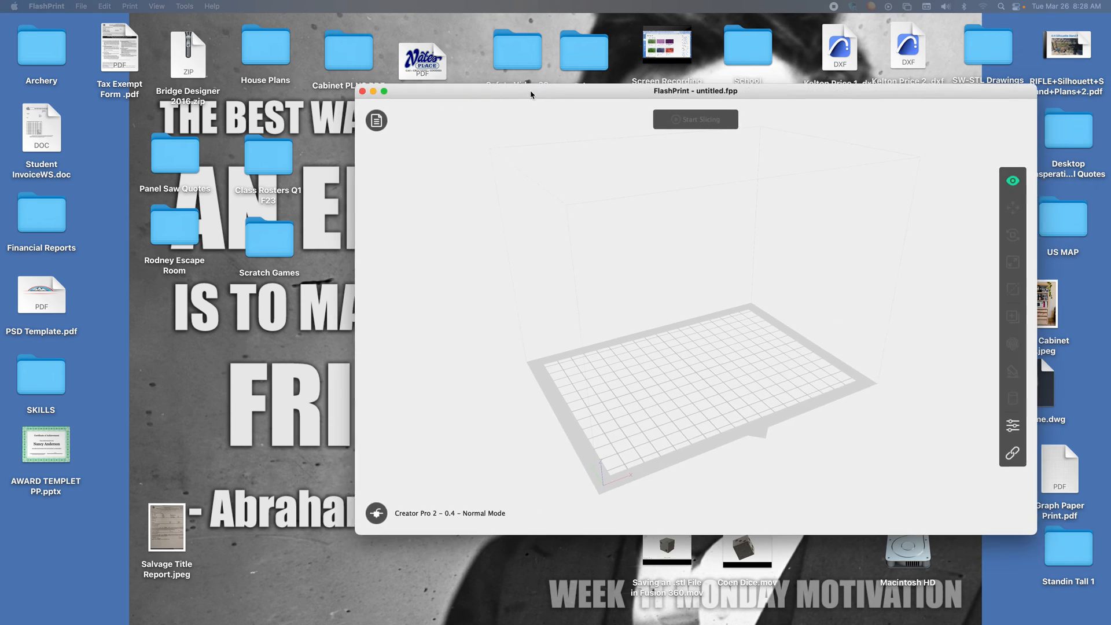
left_click_drag(531, 95, 298, 73)
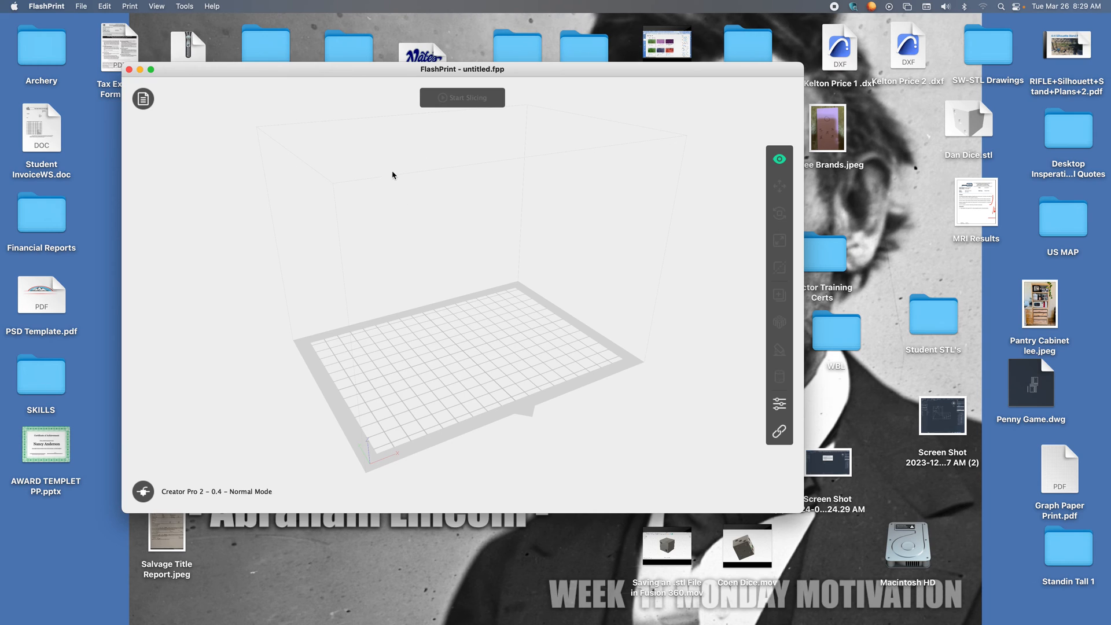
left_click_drag(333, 70, 351, 108)
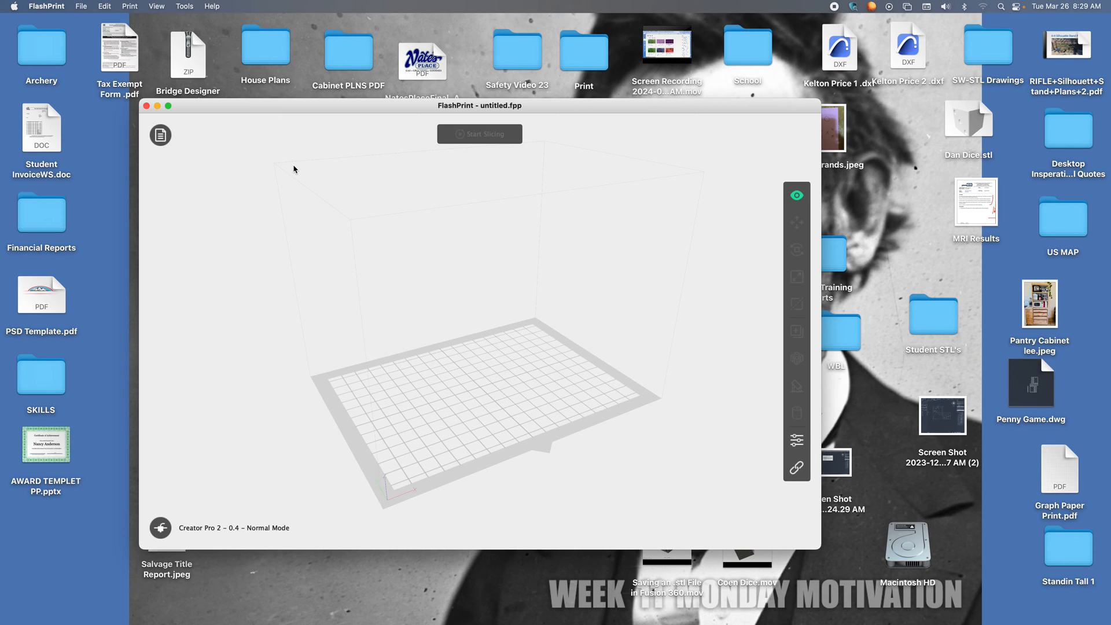
left_click_drag(283, 110, 277, 32)
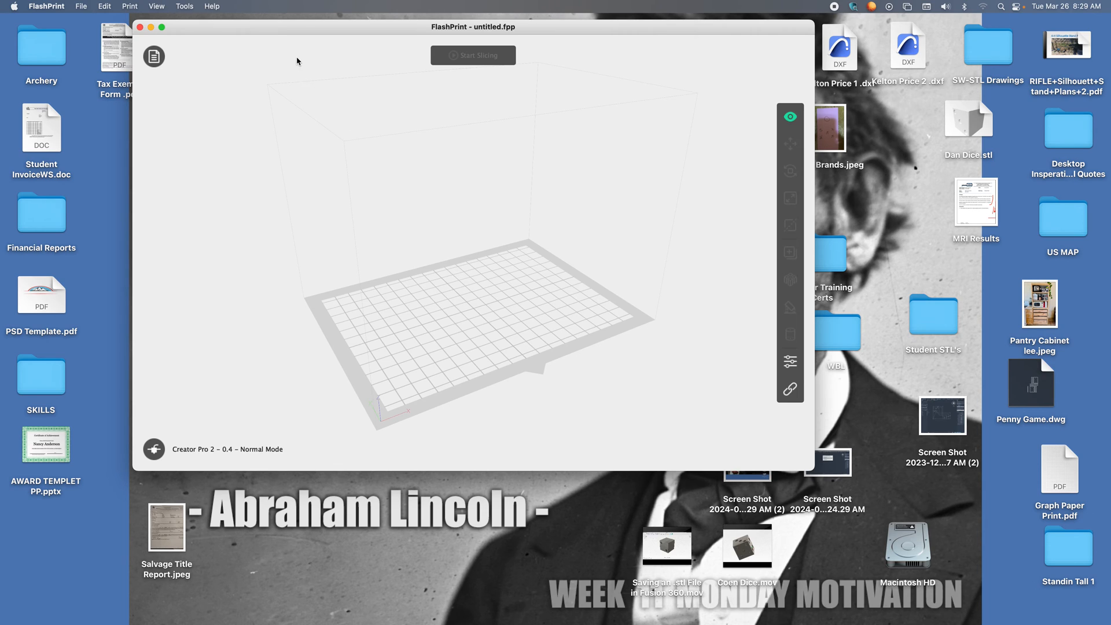
left_click_drag(290, 29, 242, 24)
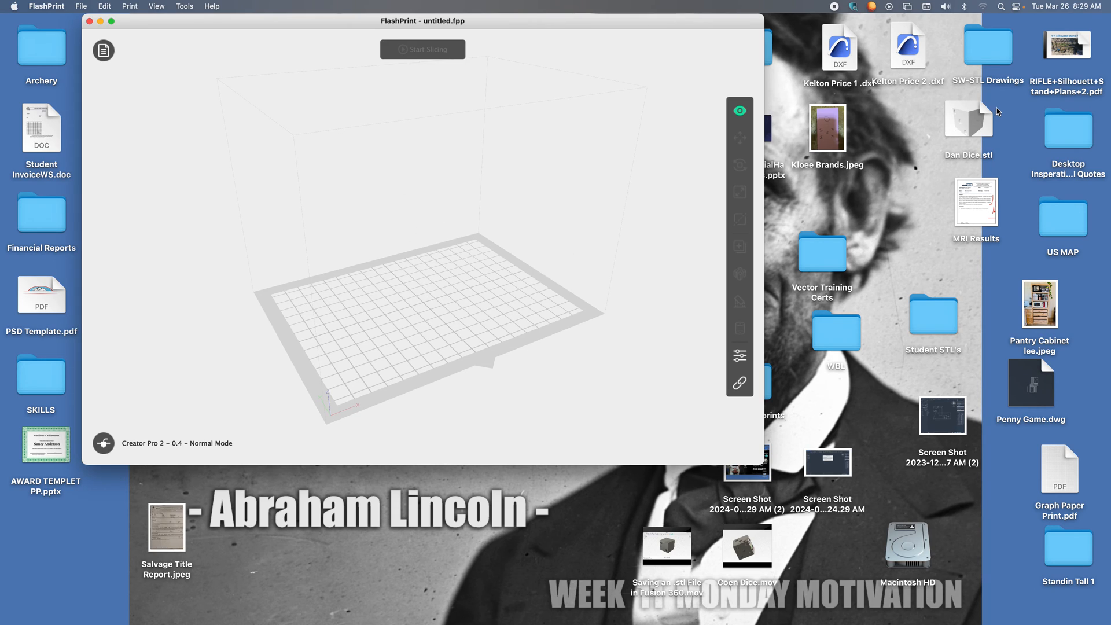
Load Dan Dice.stl from the desktop onto the build plate and inspect the die up close.
left_click_drag(966, 121, 427, 252)
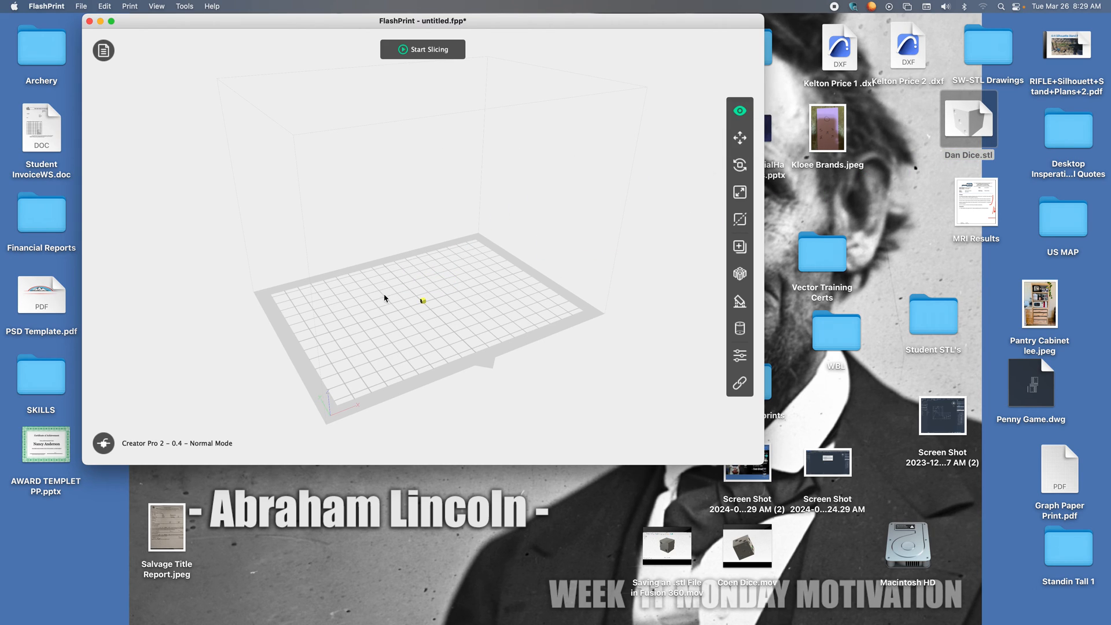
scroll(422, 297, "up", 5)
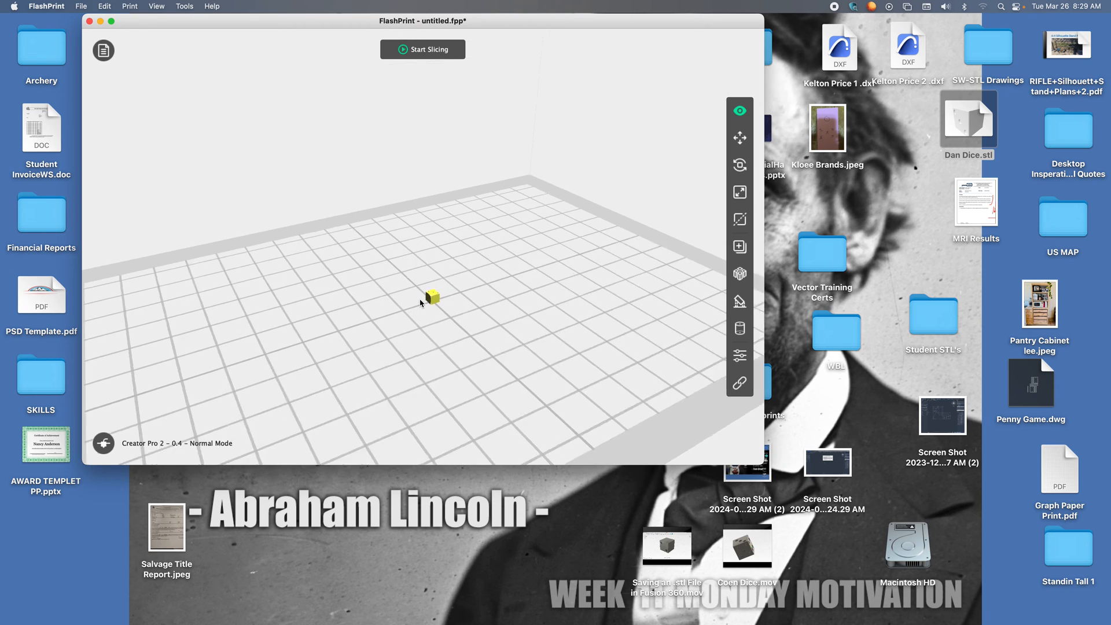
scroll(422, 297, "up", 4)
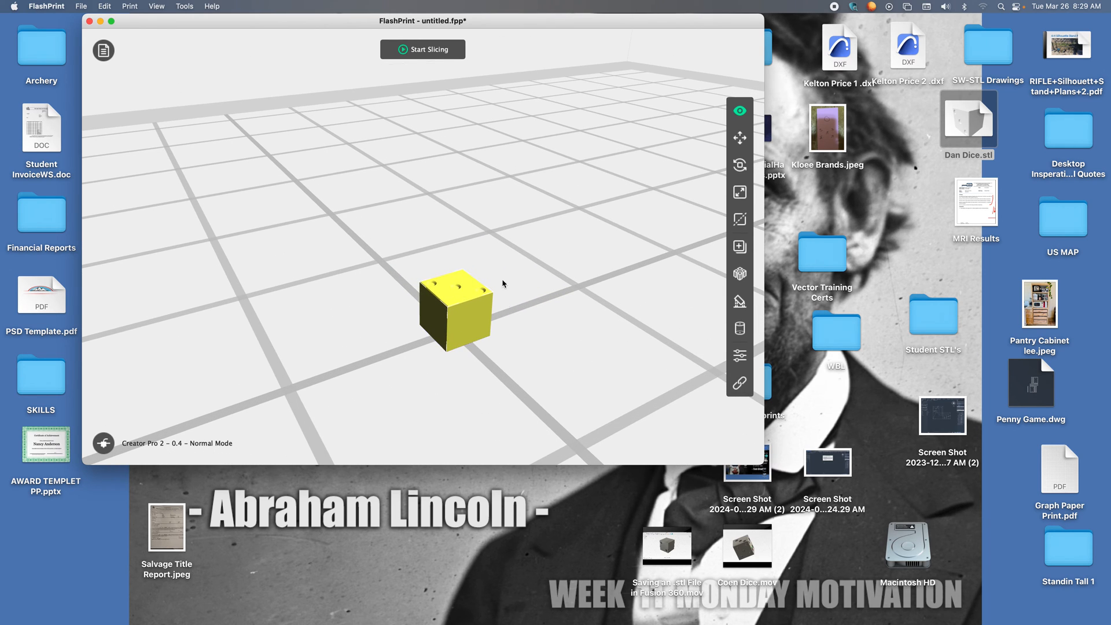
scroll(478, 294, "down", 8)
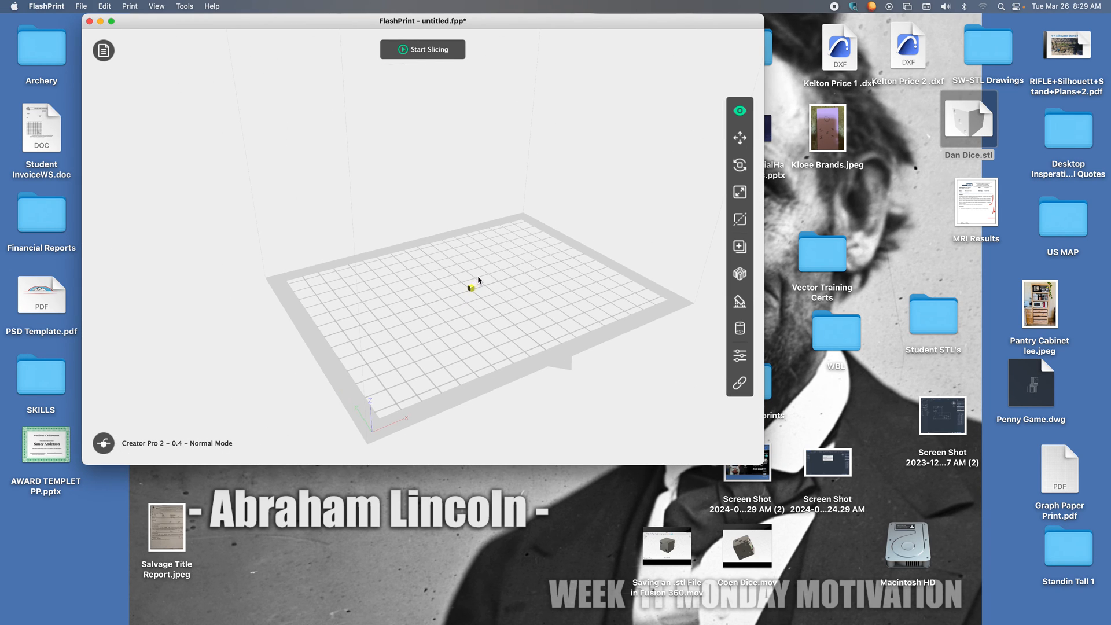
scroll(492, 283, "down", 1)
scroll(504, 275, "up", 2)
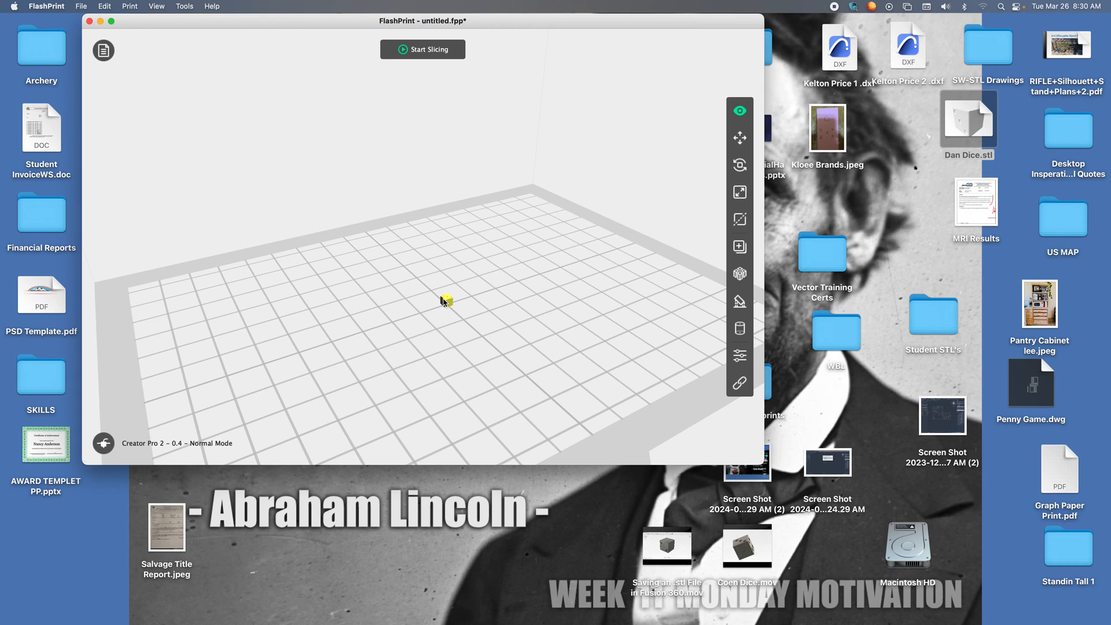
Switch the Scale dimensions to inches and scale the die uniformly to 2.5 inches.
left_click(741, 193)
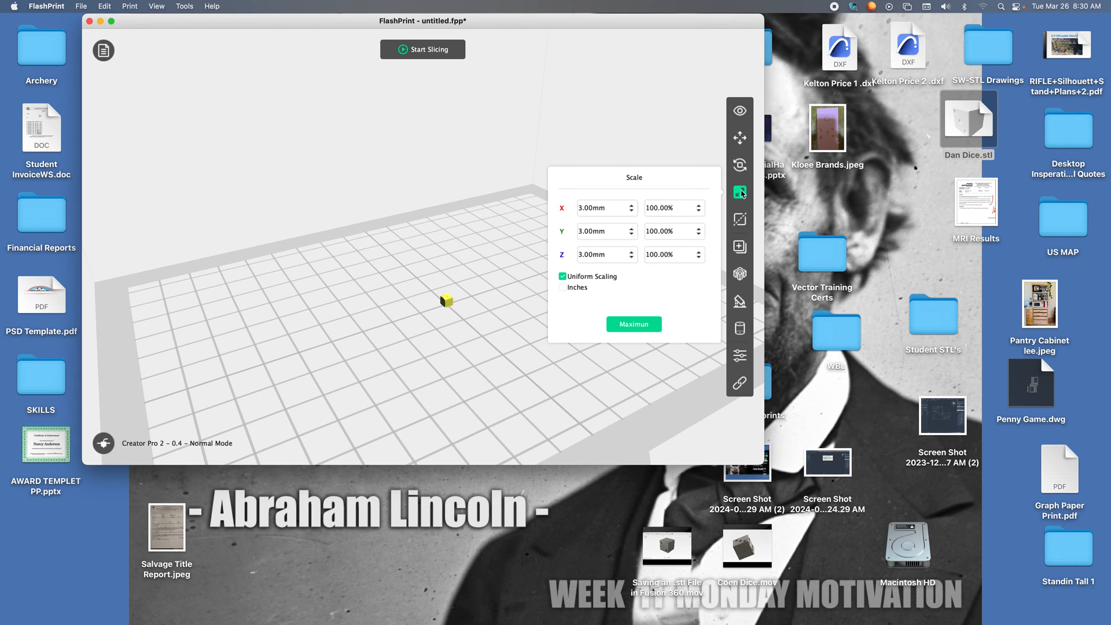
left_click(564, 288)
left_click(609, 208)
left_click_drag(609, 208, 559, 212)
type("2.5")
left_click(596, 253)
key("Return")
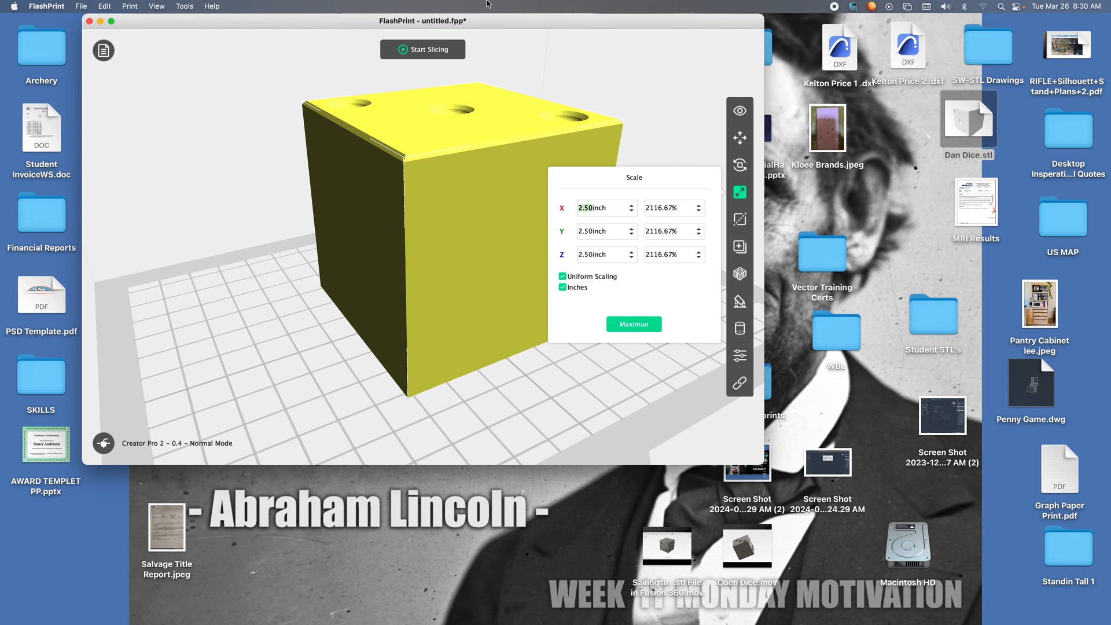
Set the die's X size to 1 inch with uniform scaling.
scroll(436, 231, "down", 3)
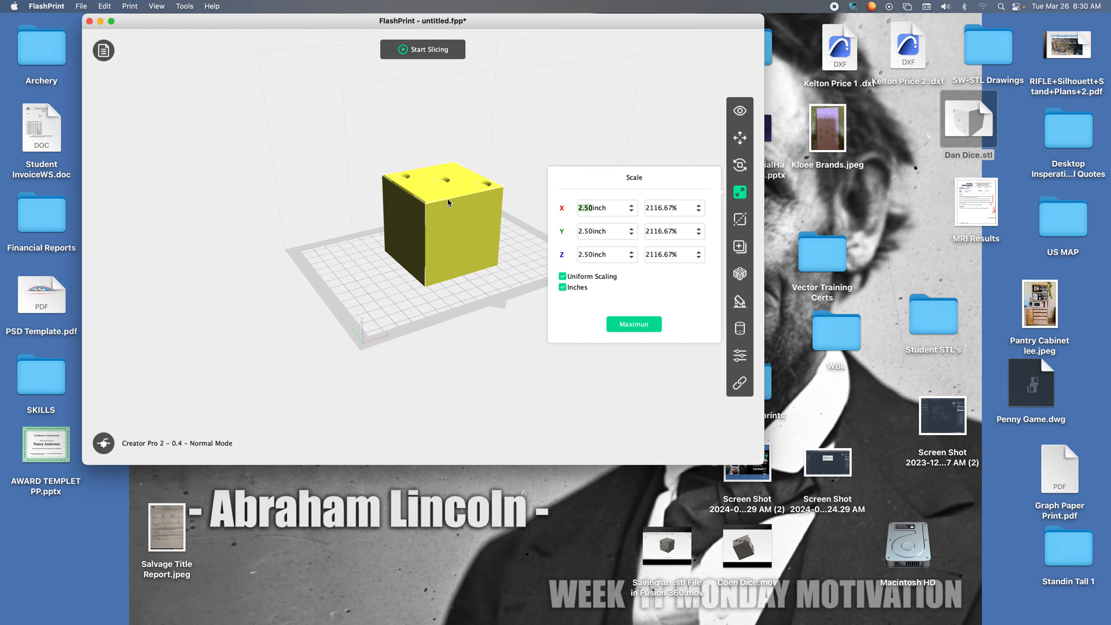
left_click(588, 209)
type("1")
key("Return")
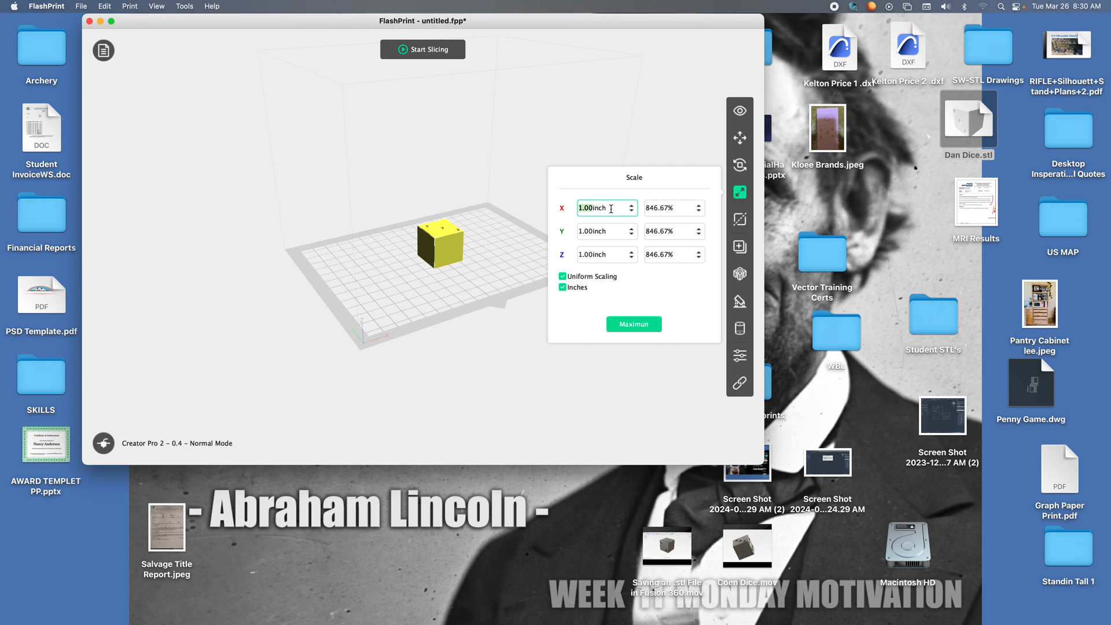
Scale the die uniformly to 0.5 inch and deselect it.
type(".5")
key("Return")
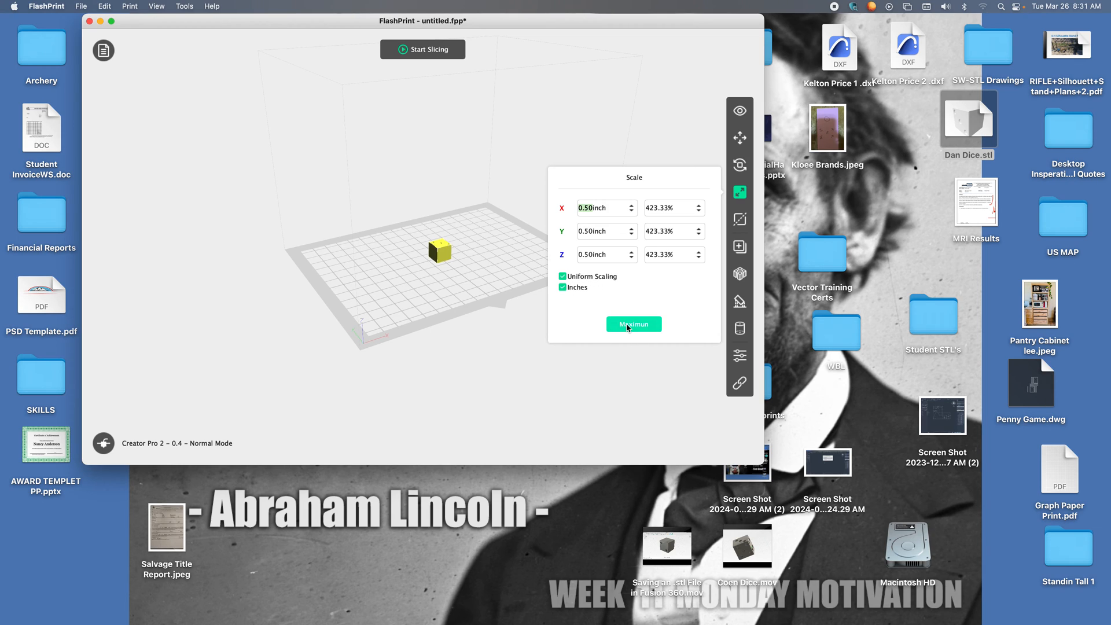
left_click(629, 357)
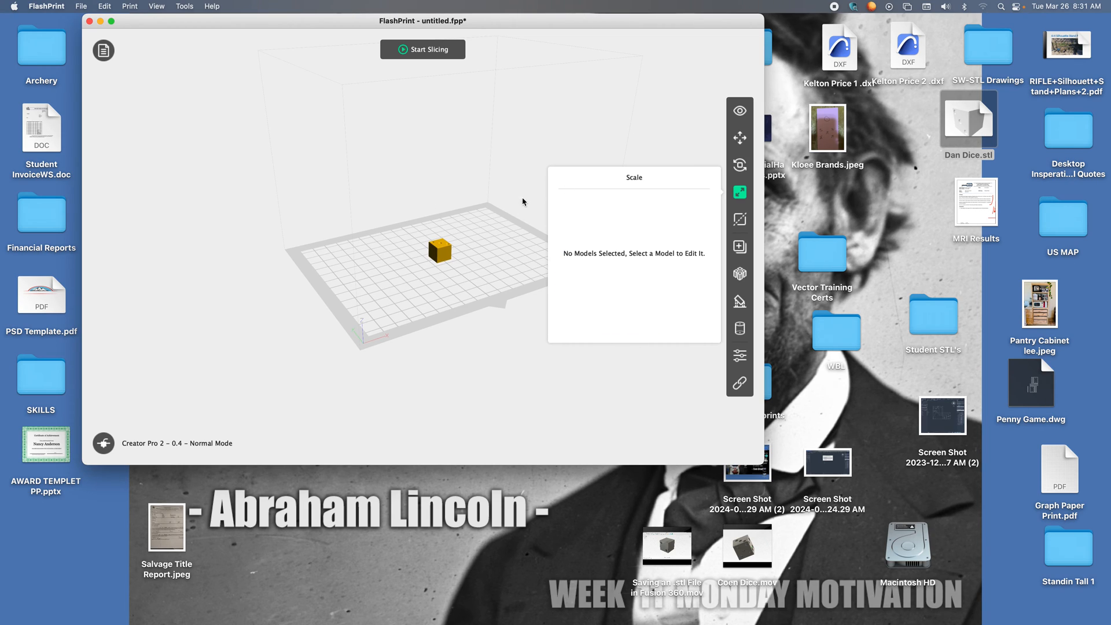
Slice the die with the Standard profile, 0.4 mm nozzle and Flashforge-PLA material, and open the slice preview.
left_click(421, 51)
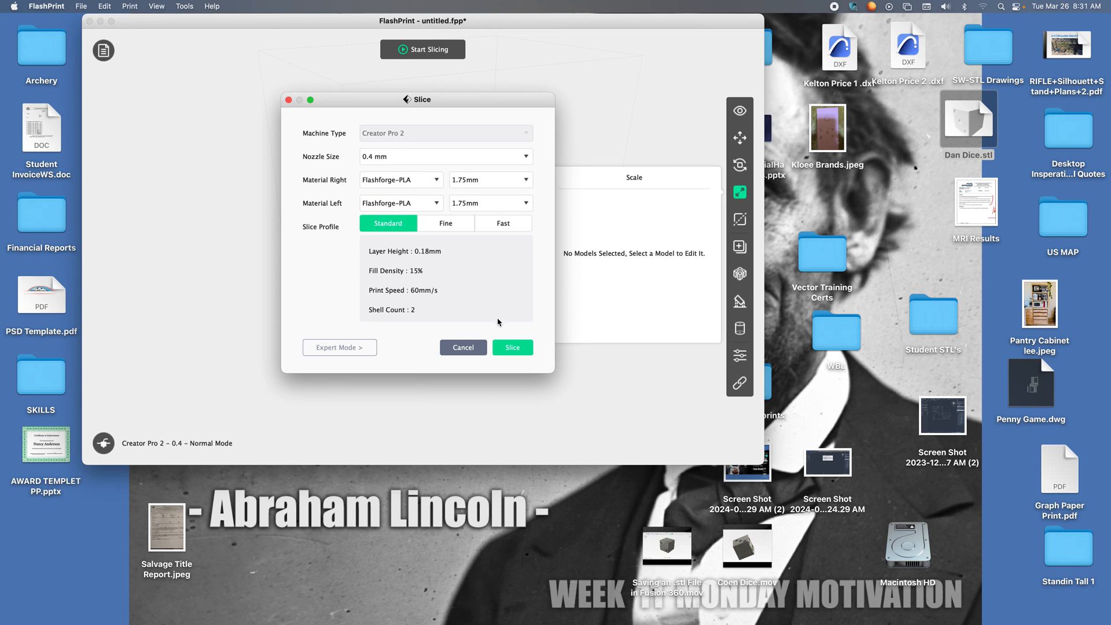
left_click(504, 348)
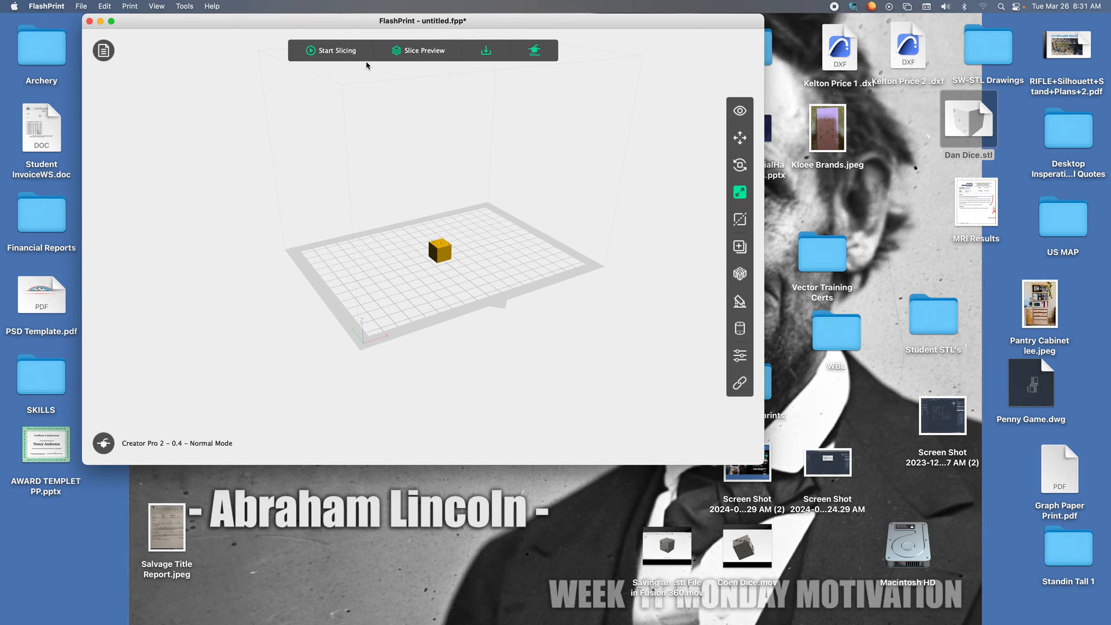
left_click(413, 51)
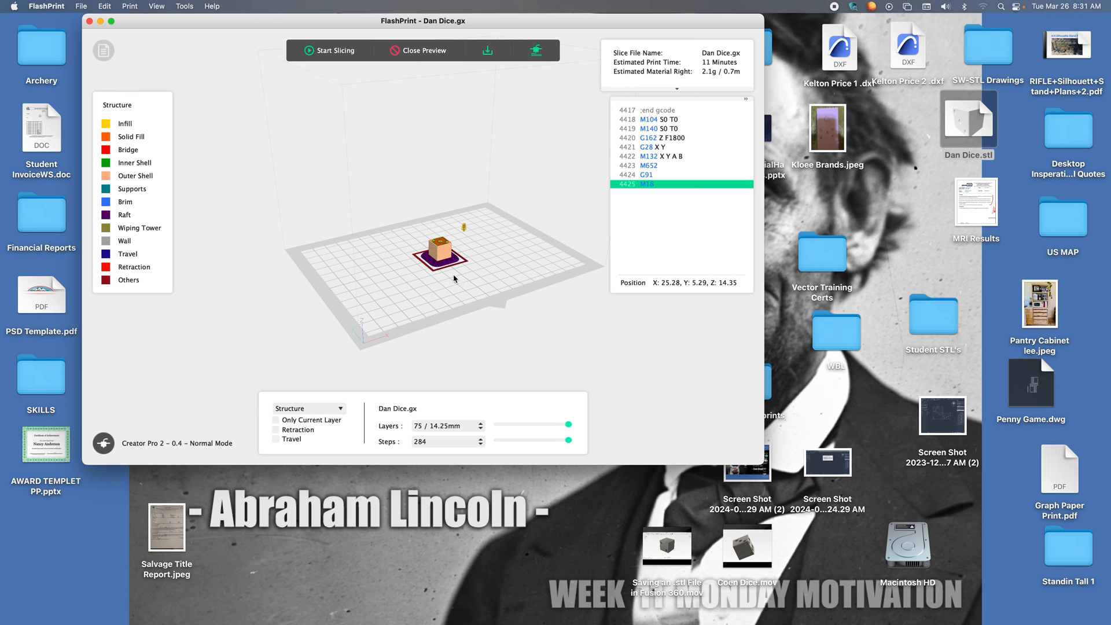
Examine the sliced die and raft by stepping the preview down to layer 1 and back to layer 75.
scroll(476, 255, "up", 5)
scroll(480, 253, "up", 5)
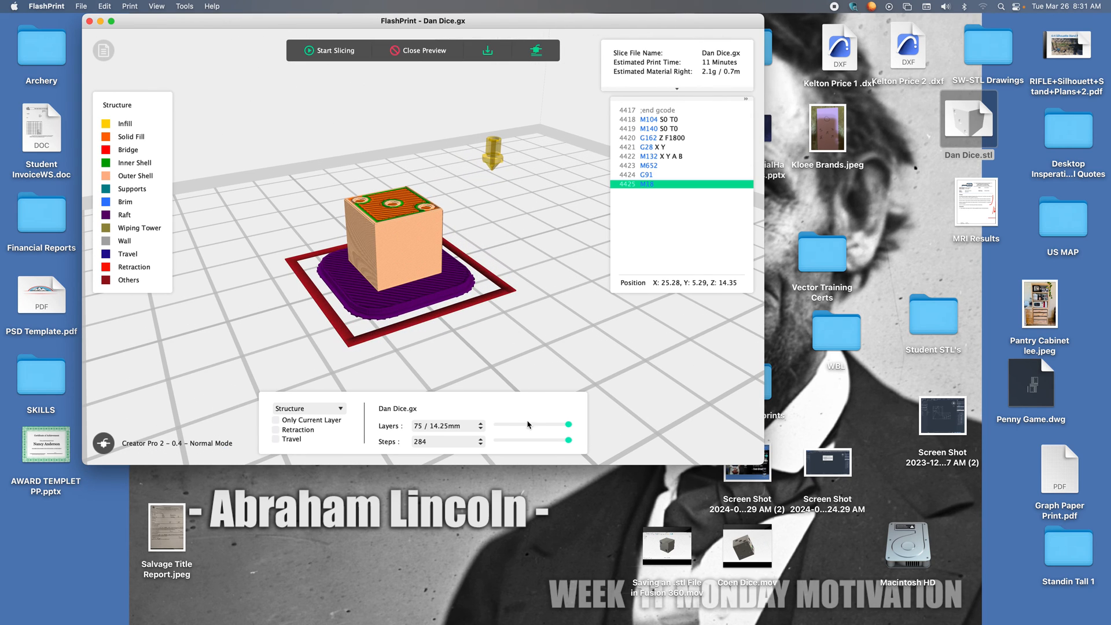
left_click_drag(569, 425, 488, 422)
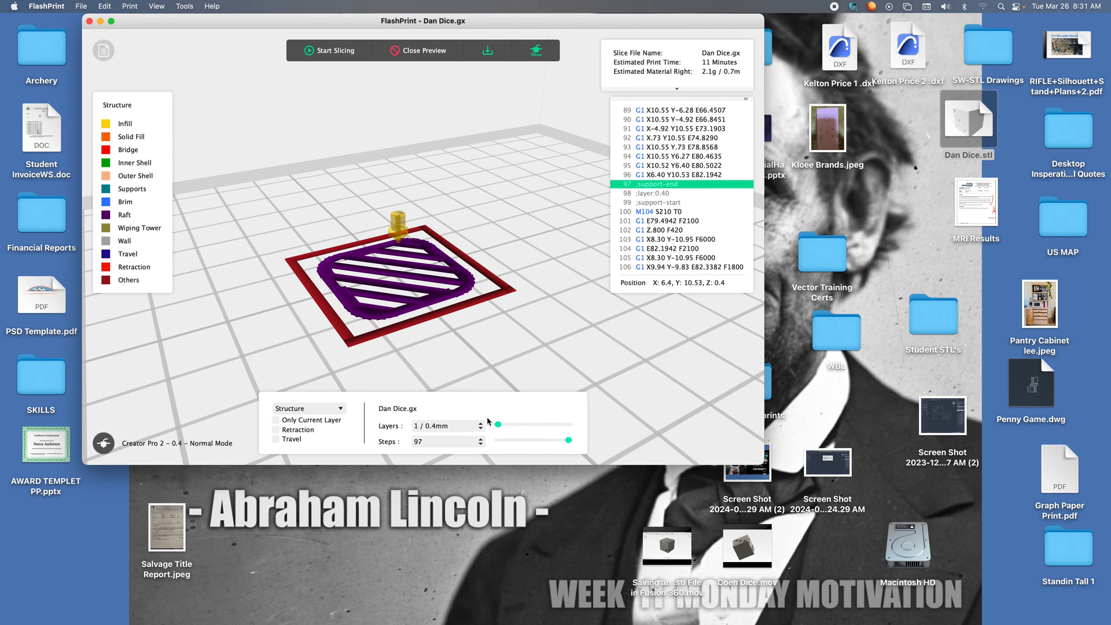
left_click_drag(499, 422, 568, 422)
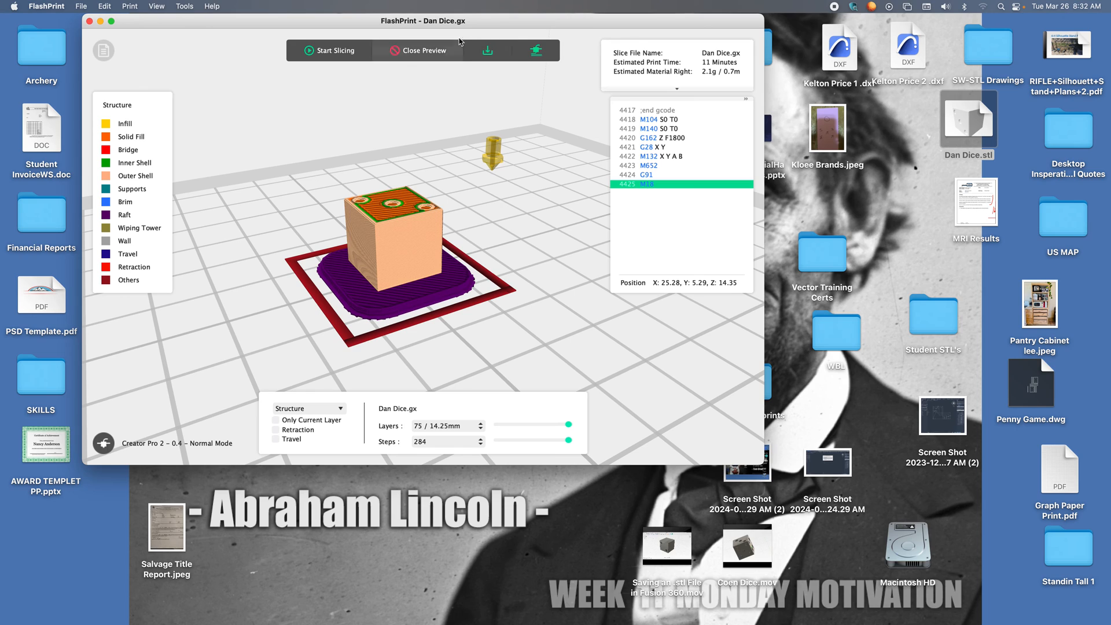
Save the sliced file to the Desktop as Dan Dice in .gx format and close the FlashPrint window.
left_click(488, 51)
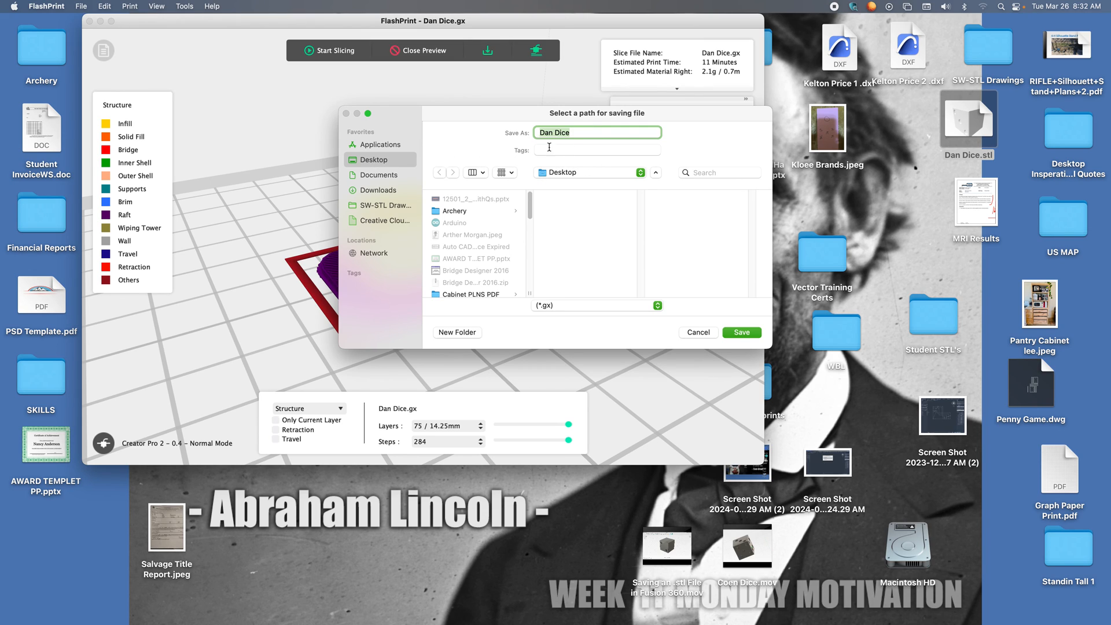
left_click(739, 335)
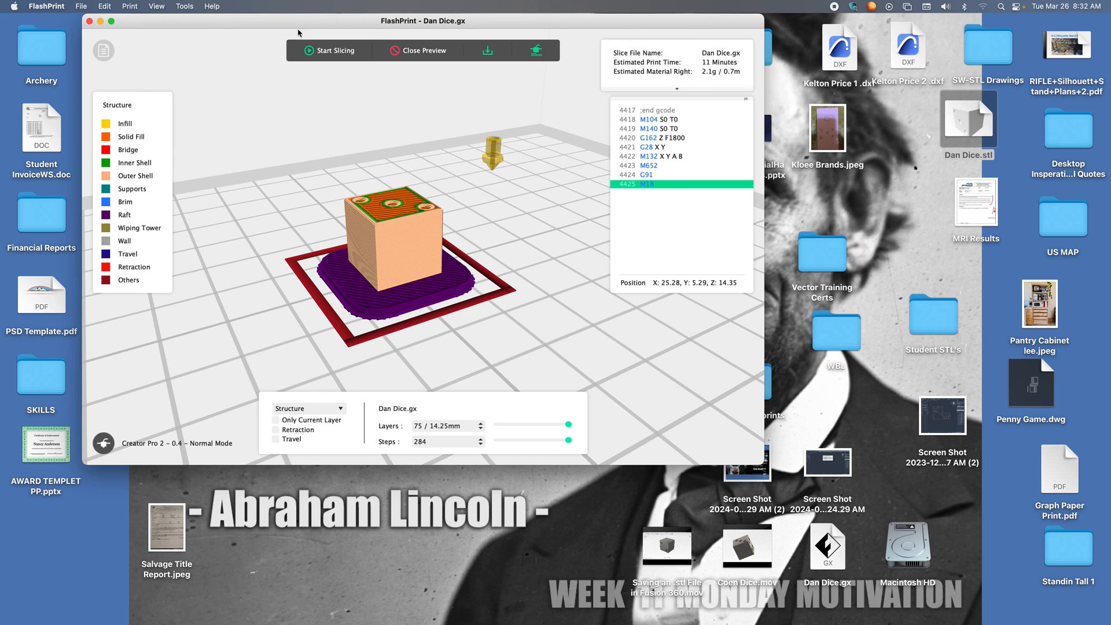
left_click(89, 22)
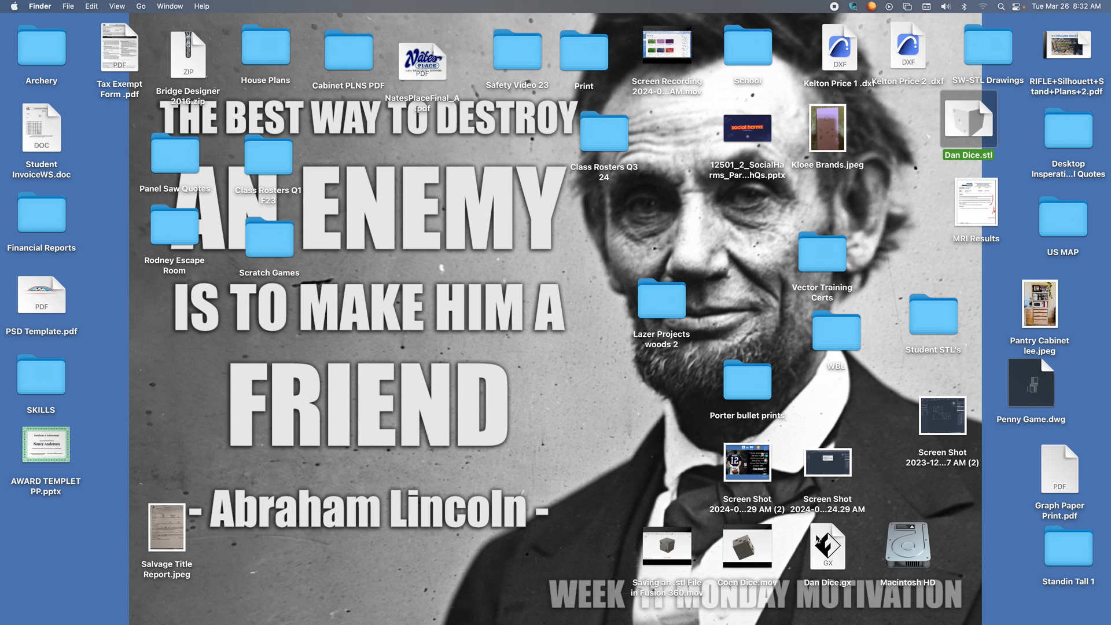
Move Dan Dice.gx on the desktop to the spot beside Dan Dice.stl.
left_click_drag(822, 544, 899, 122)
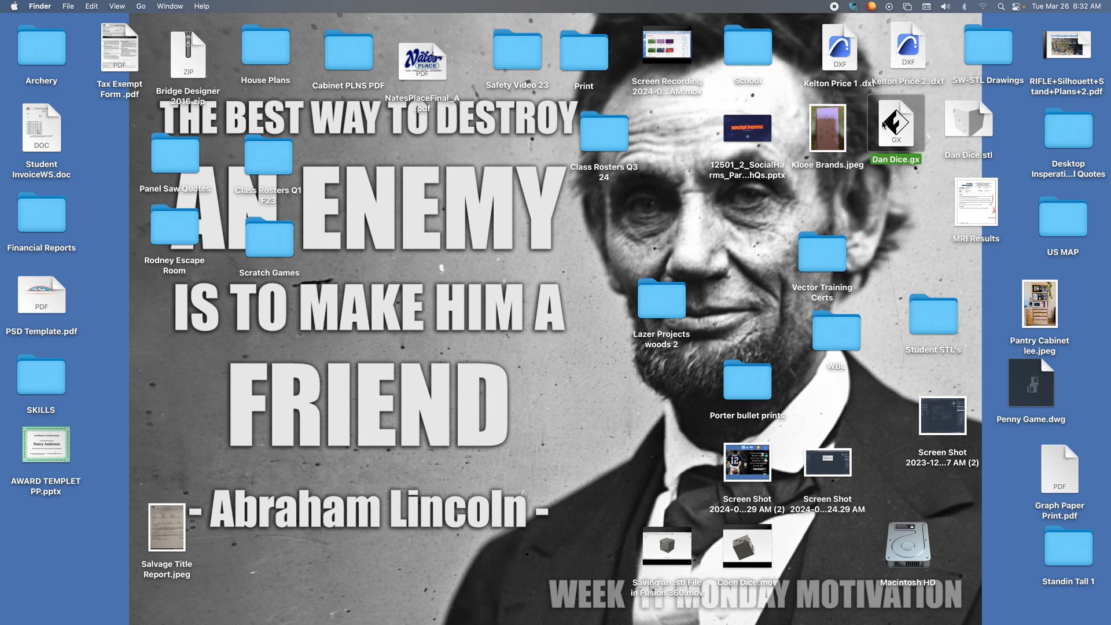
left_click_drag(890, 125, 899, 146)
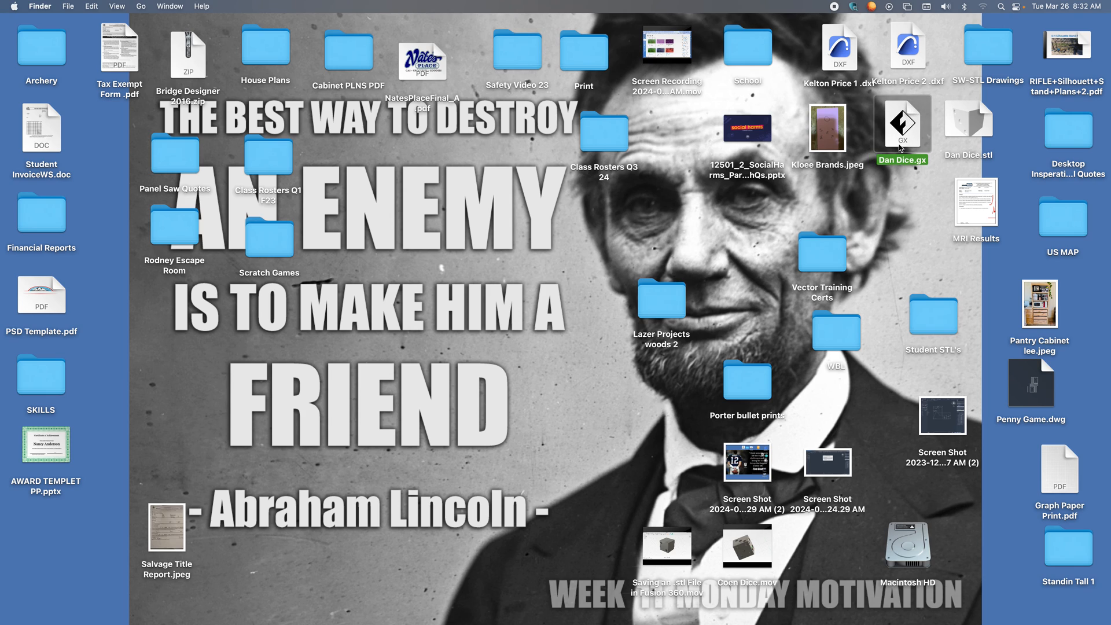